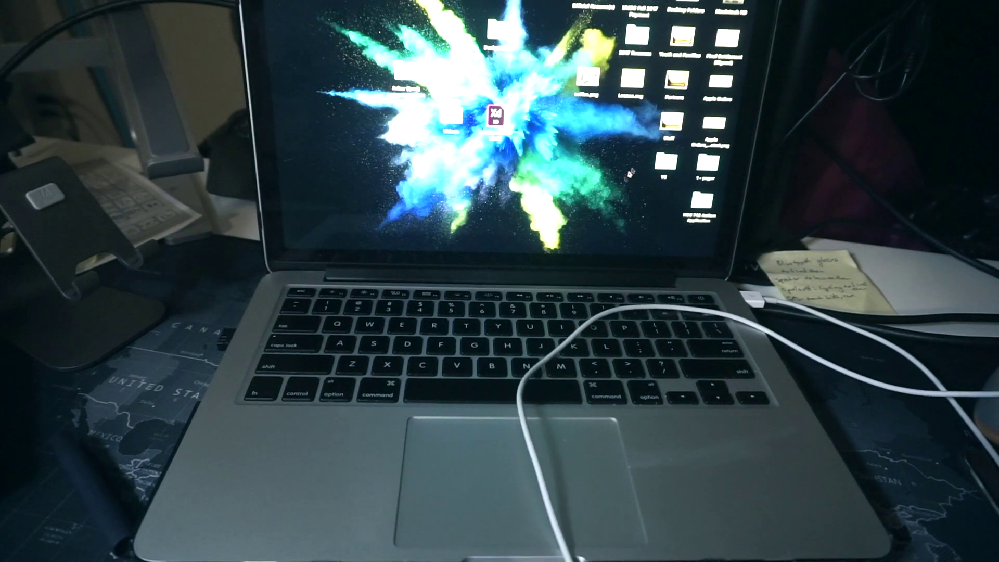
{"action": "key", "text": "XF86MonBrightnessUp"}
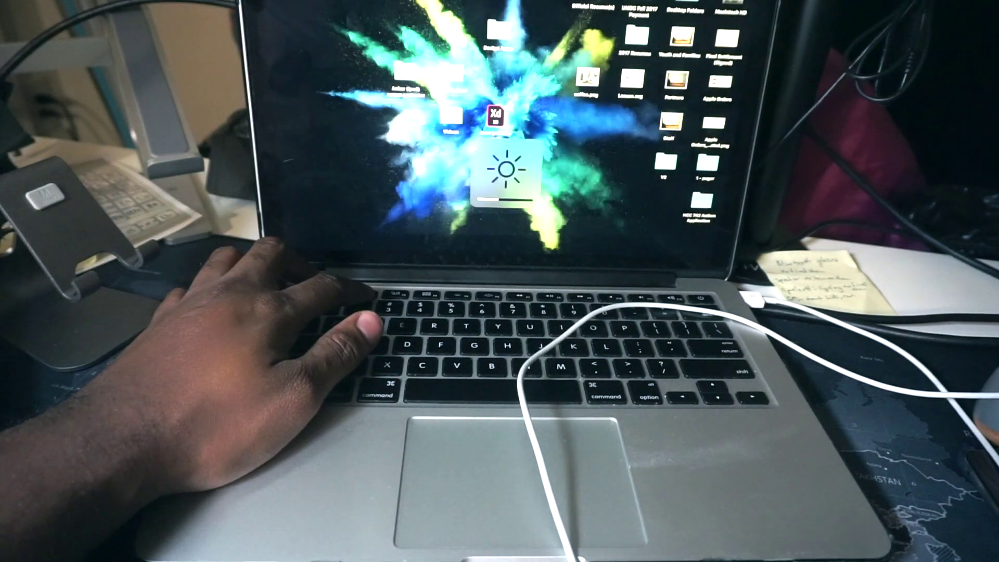
{"action": "key", "text": "XF86MonBrightnessUp"}
{"action": "key", "text": "XF86MonBrightnessUp"}
{"action": "key", "text": "XF86MonBrightnessUp"}
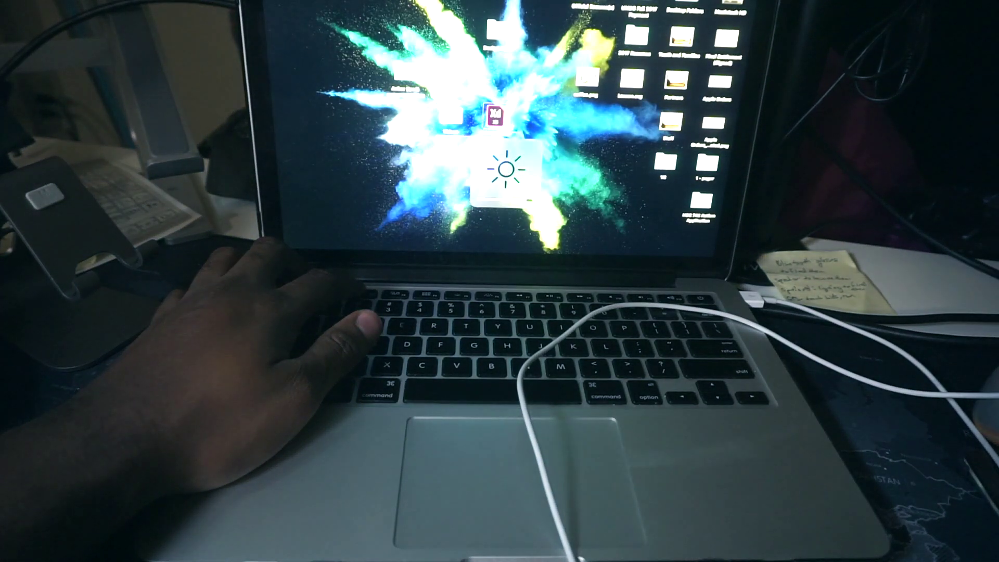
{"action": "key", "text": "XF86MonBrightnessDown"}
{"action": "key", "text": "XF86MonBrightnessDown"}
{"action": "key", "text": "XF86MonBrightnessDown"}
{"action": "key", "text": "XF86MonBrightnessDown"}
{"action": "key", "text": "XF86MonBrightnessDown"}
{"action": "key", "text": "XF86MonBrightnessDown"}
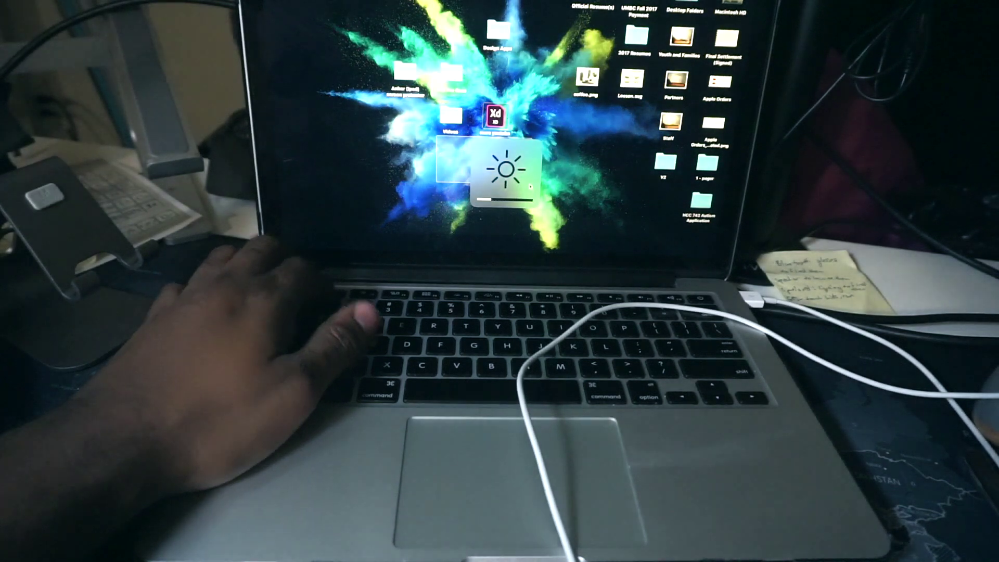